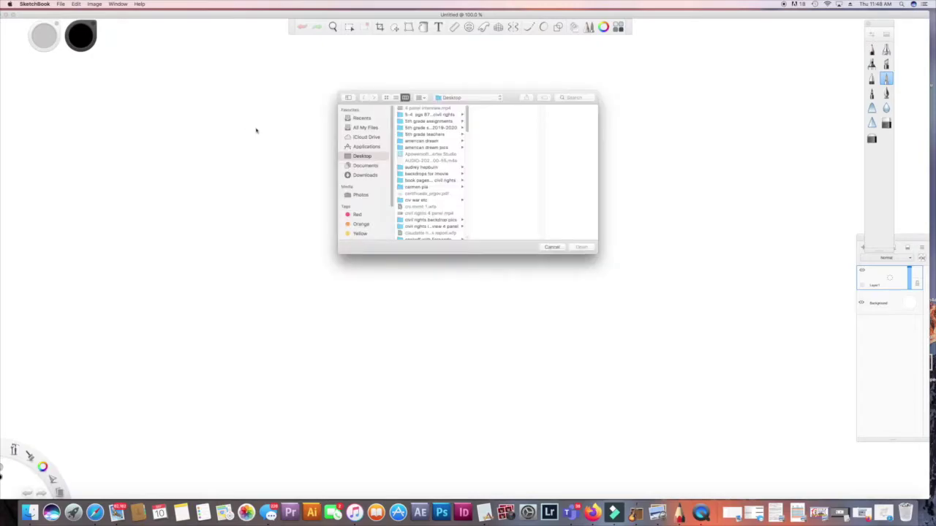
# Import the picture "hands up with signs.jpg" from the Desktop into the canvas as a new layer
pyautogui.scroll(-5, 429, 186)
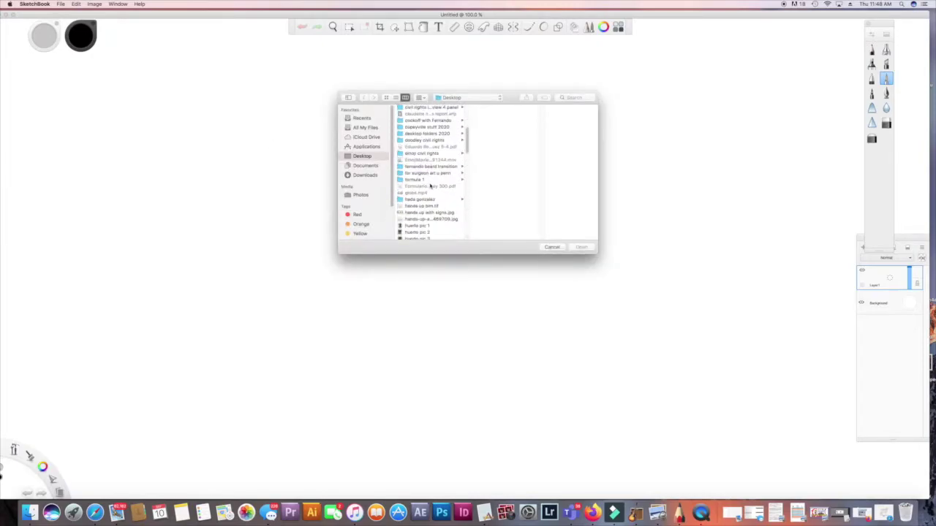
pyautogui.click(436, 213)
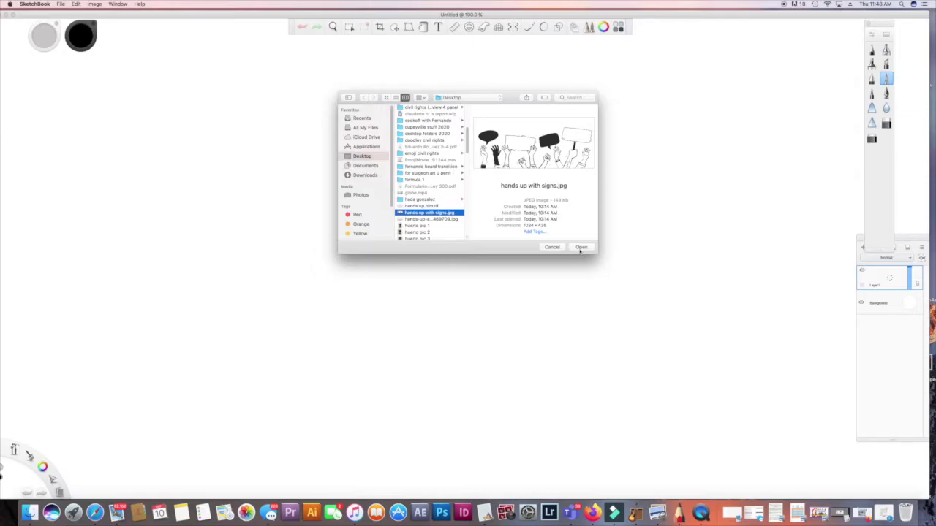
pyautogui.click(580, 247)
pyautogui.moveTo(580, 249); pyautogui.dragTo(414, 244)
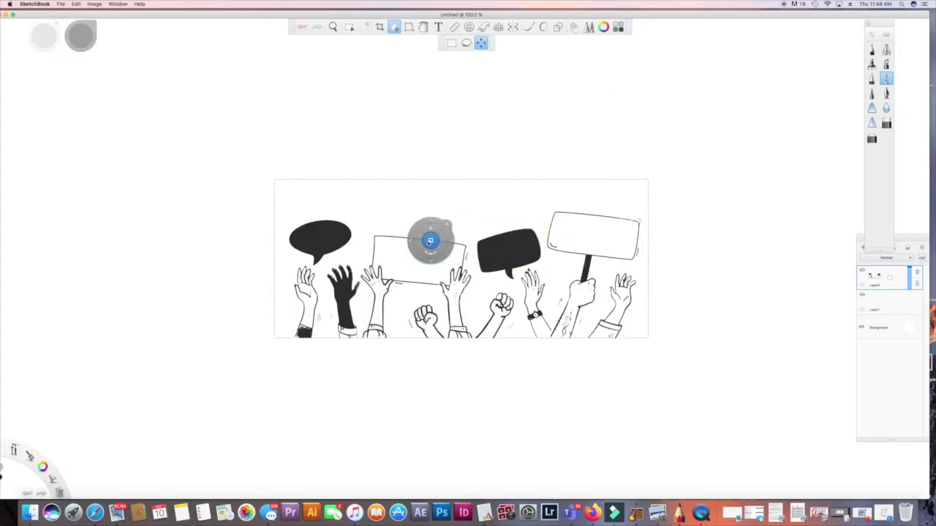
# Shift the imported picture of hands and signs slightly to the left on the canvas
pyautogui.click(430, 242)
pyautogui.scroll(3, 430, 241)
pyautogui.scroll(5, 430, 241)
pyautogui.scroll(-1, 430, 242)
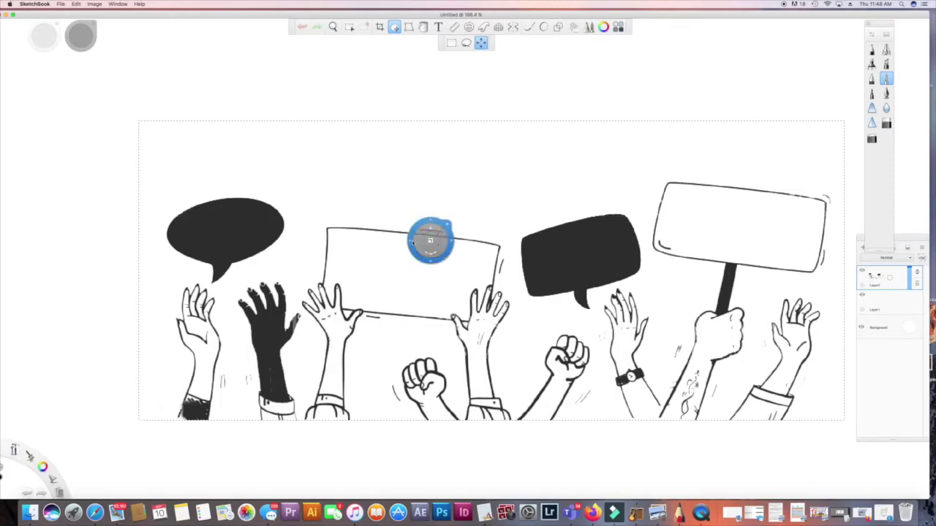
pyautogui.press('Escape')
pyautogui.press('space')
pyautogui.press('space')
pyautogui.press('space')
pyautogui.hscroll(3, 407, 242)
pyautogui.hscroll(2, 380, 243)
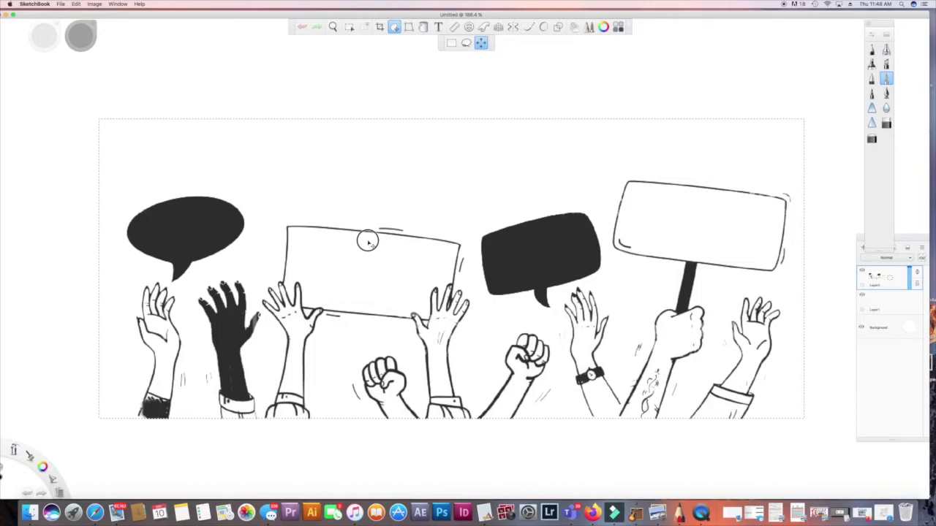
pyautogui.press('space')
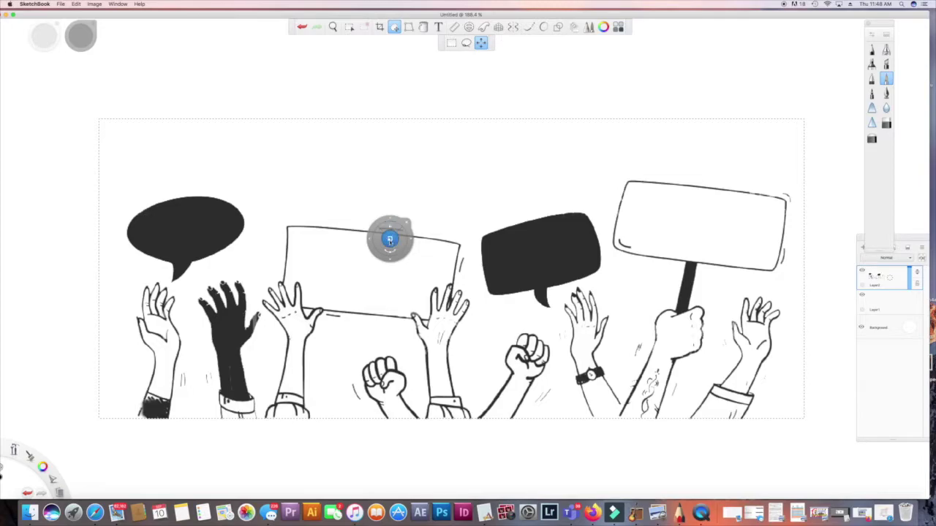
pyautogui.moveTo(376, 242); pyautogui.dragTo(350, 241)
pyautogui.press('space')
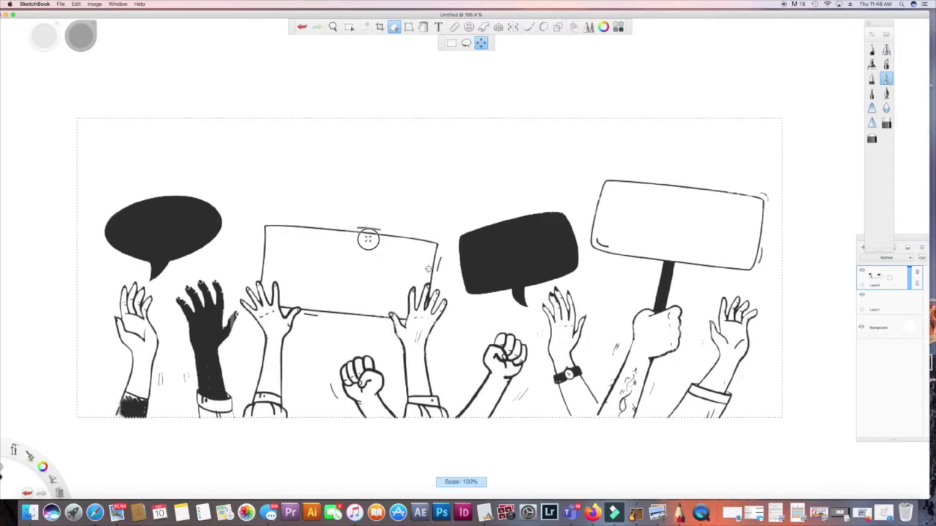
# Adjust the picture's rotation so it sits roughly level, and finish the transformation
pyautogui.scroll(3, 368, 238)
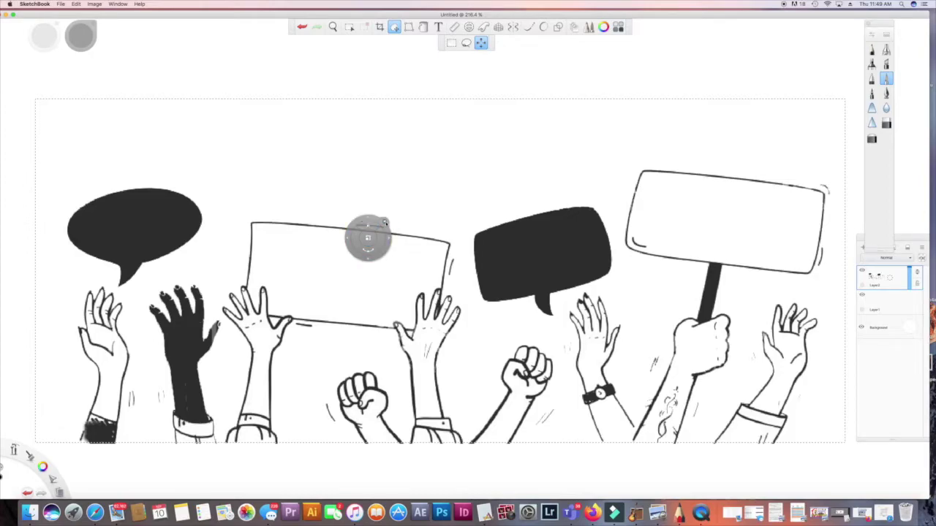
pyautogui.moveTo(371, 240)
pyautogui.mouseDown()
pyautogui.moveTo(394, 251)
pyautogui.moveTo(370, 255)
pyautogui.moveTo(372, 273)
pyautogui.moveTo(373, 250)
pyautogui.mouseUp()
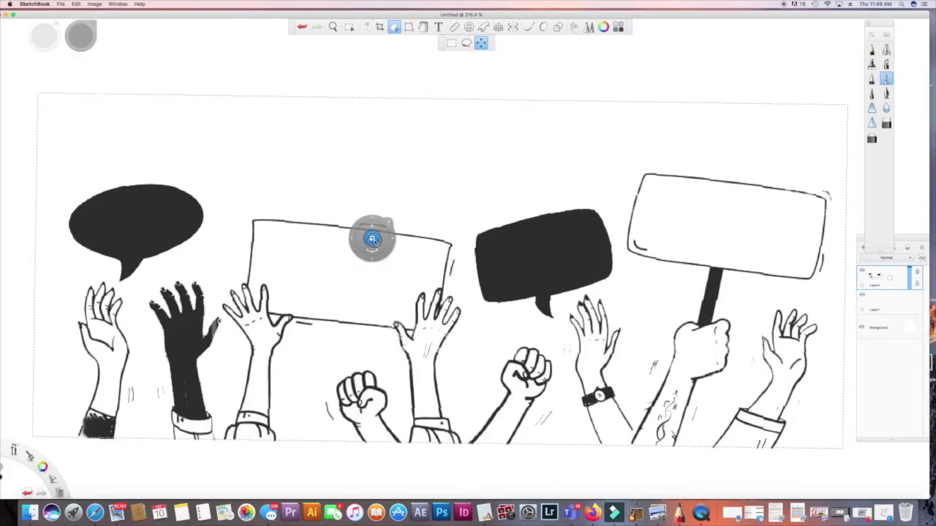
pyautogui.moveTo(372, 239)
pyautogui.mouseDown()
pyautogui.moveTo(377, 252)
pyautogui.moveTo(376, 242)
pyautogui.mouseUp()
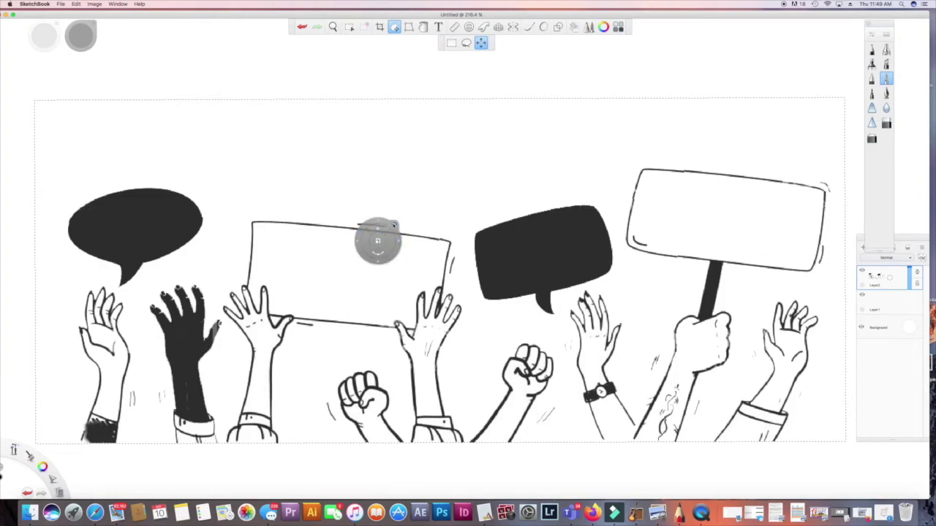
pyautogui.click(394, 225)
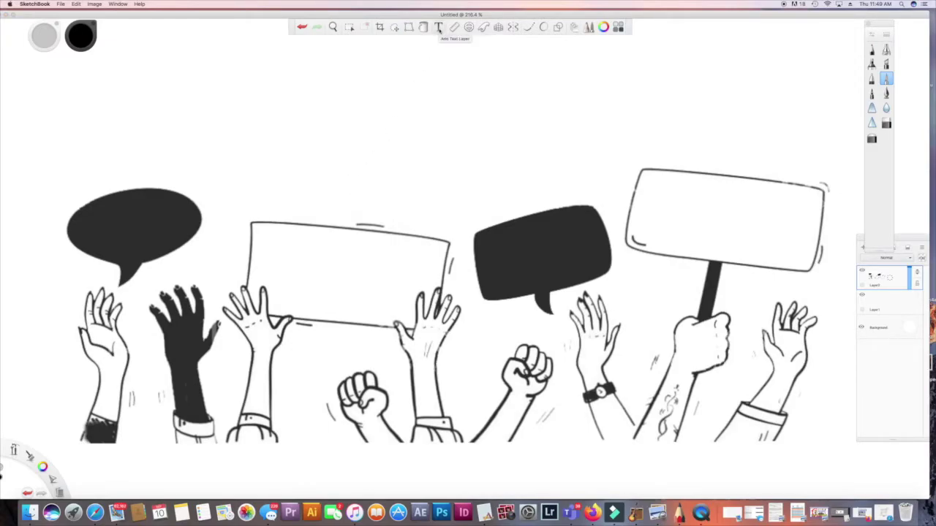
# Start a new text layer and set its font to Hobo Std Medium
pyautogui.click(438, 28)
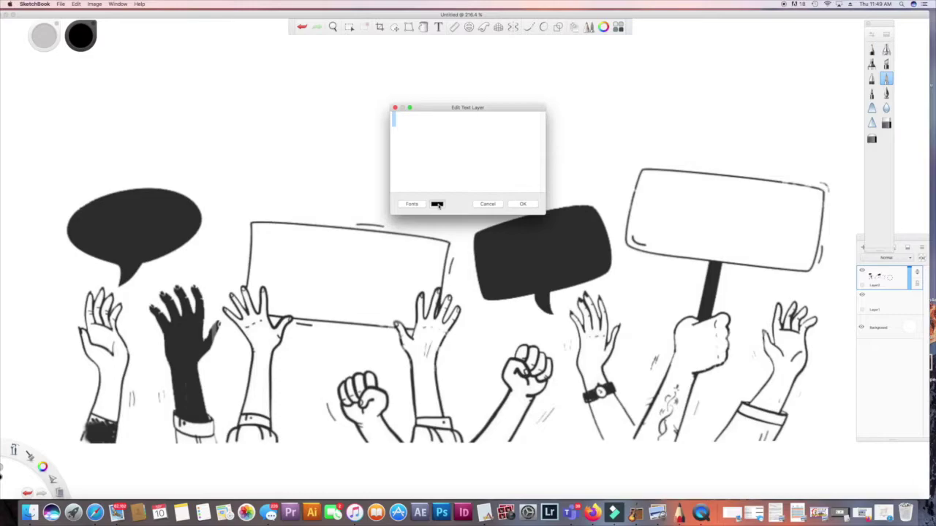
pyautogui.click(411, 204)
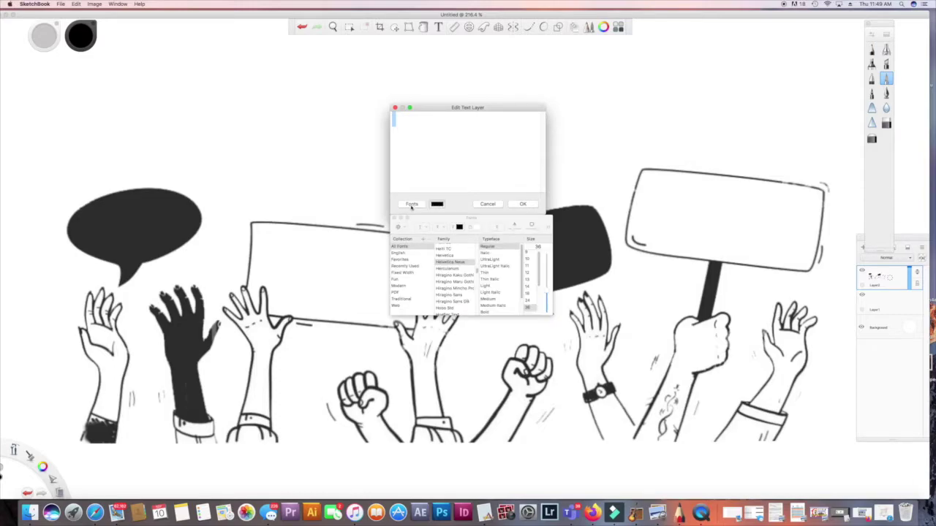
pyautogui.click(437, 263)
pyautogui.click(447, 309)
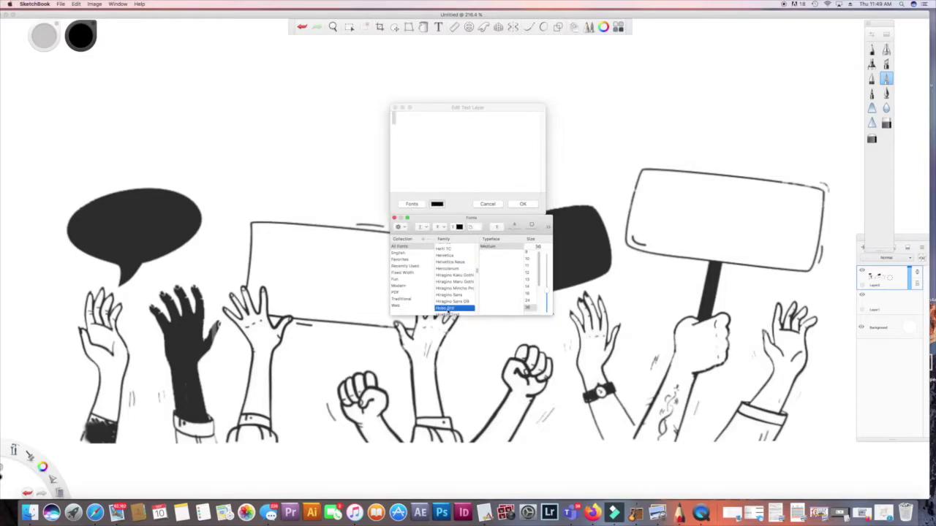
# Set the text colour to Yellow and add "BLM" as the content of the text layer
pyautogui.click(438, 205)
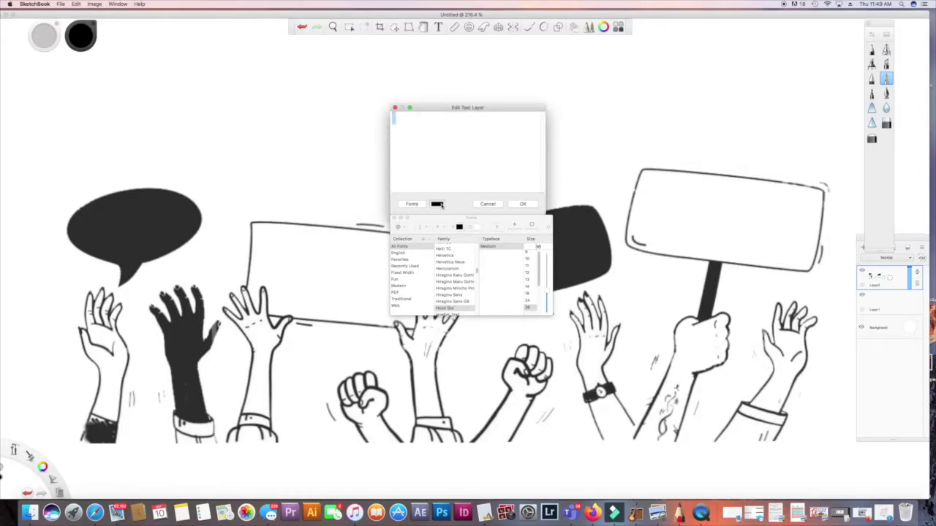
pyautogui.click(461, 228)
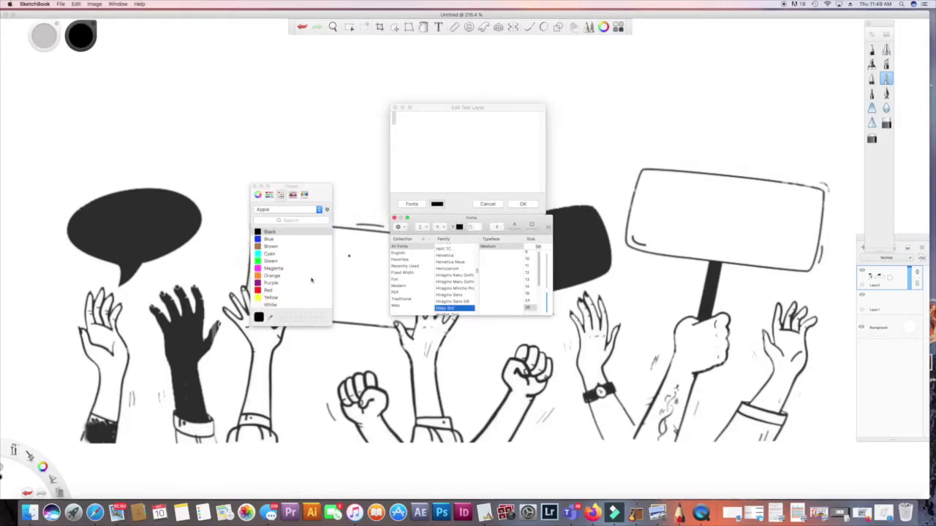
pyautogui.click(261, 298)
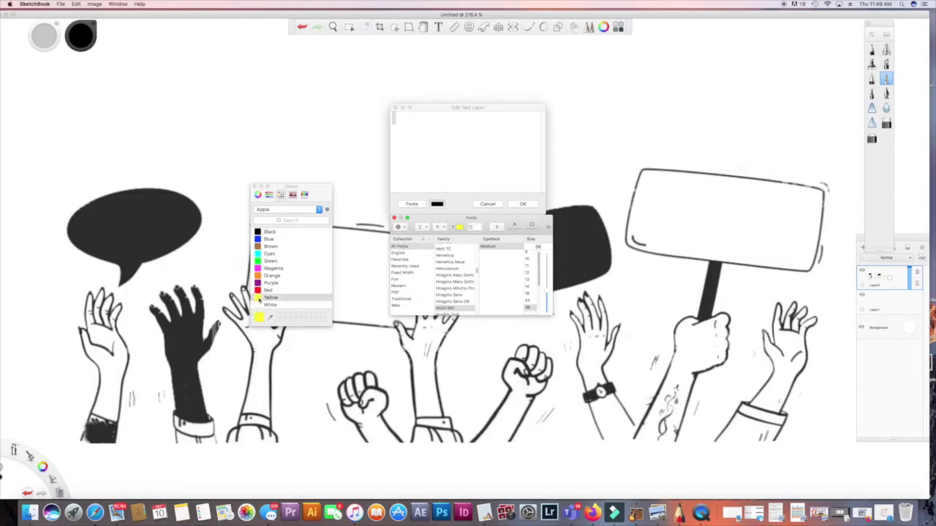
pyautogui.click(400, 122)
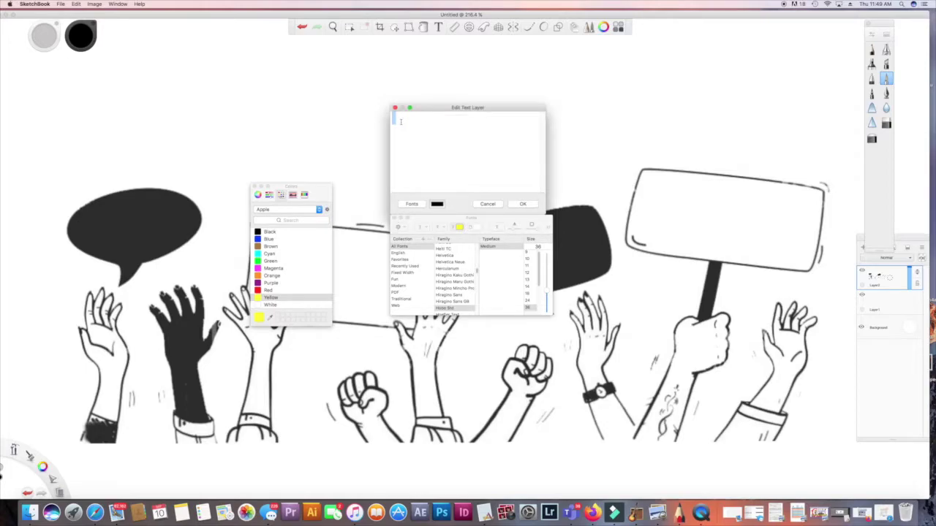
pyautogui.write('BLM')
pyautogui.click(524, 205)
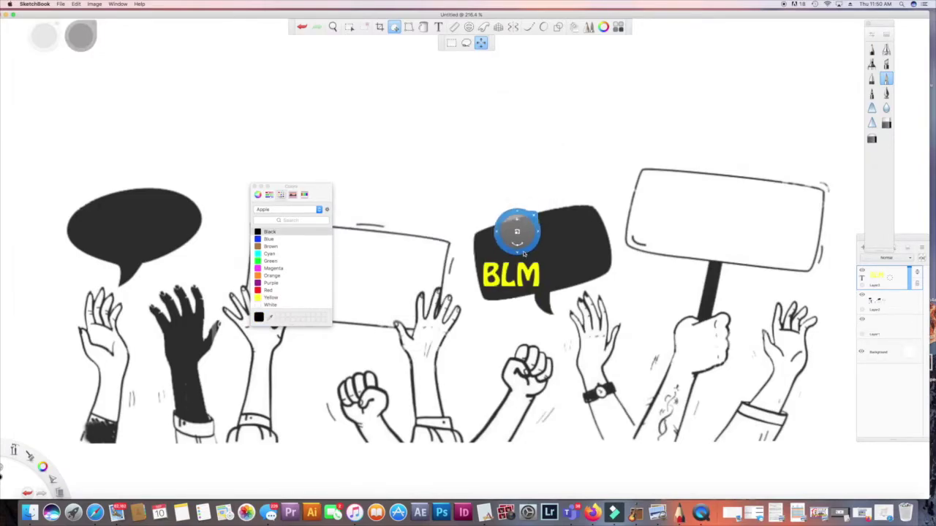
# Place the BLM text inside the oval black speech bubble, enlarged and tilted slightly to match it, and finish the transformation
pyautogui.moveTo(515, 236); pyautogui.dragTo(168, 206)
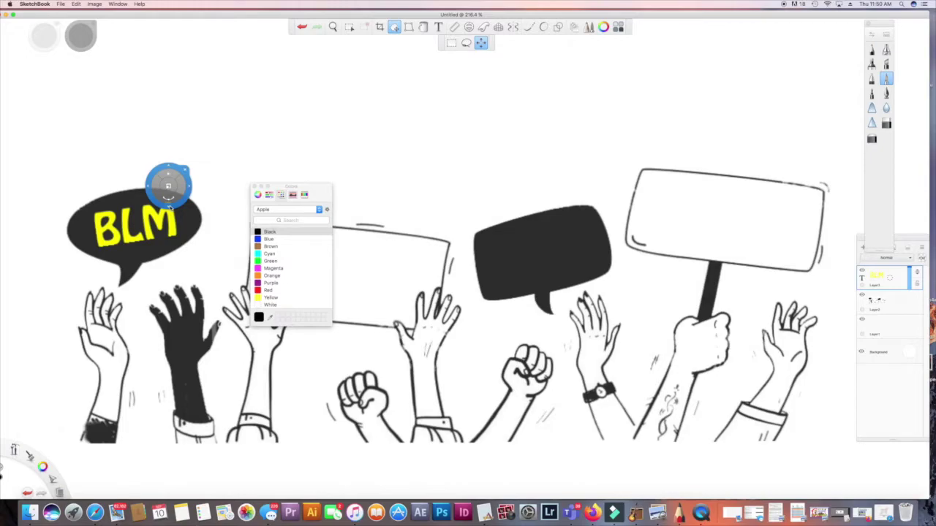
pyautogui.moveTo(168, 207); pyautogui.dragTo(169, 199)
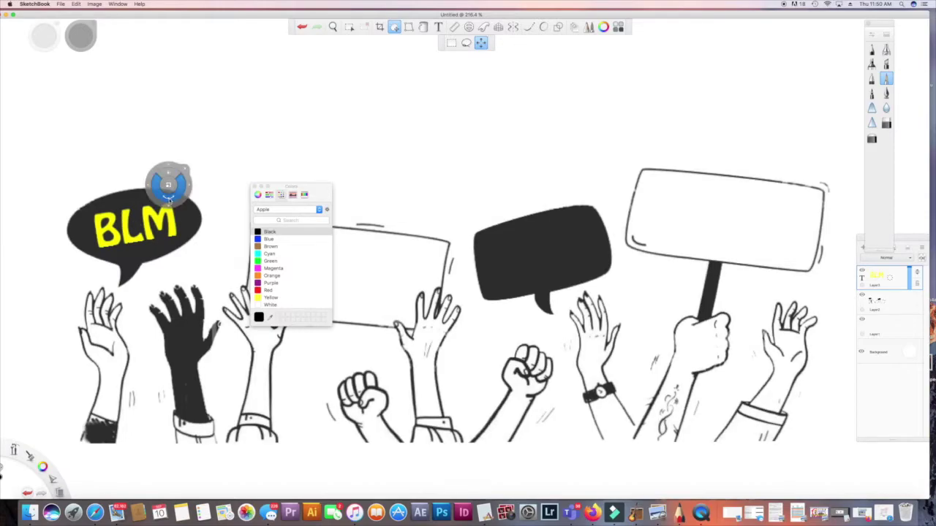
pyautogui.press('Escape')
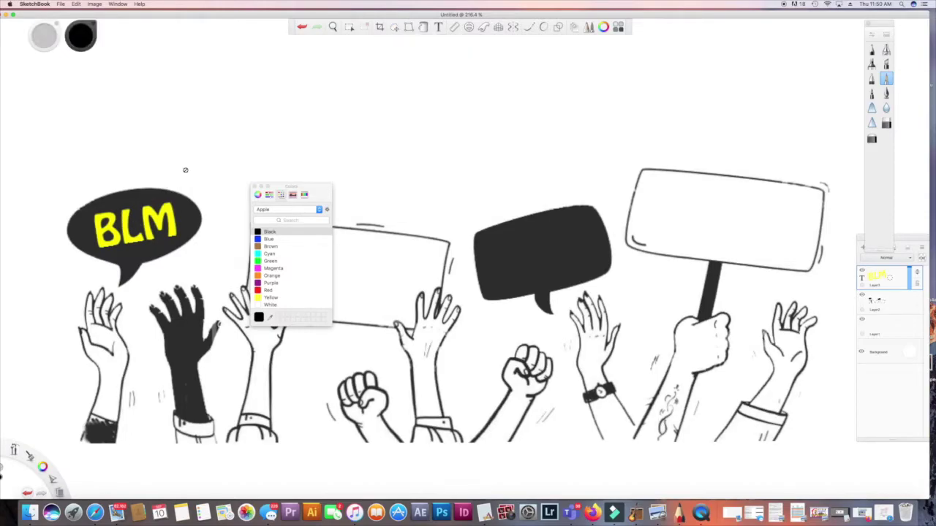
# Start another text layer in Hobo Std Medium and enter "We are all EQUAL!"
pyautogui.click(439, 27)
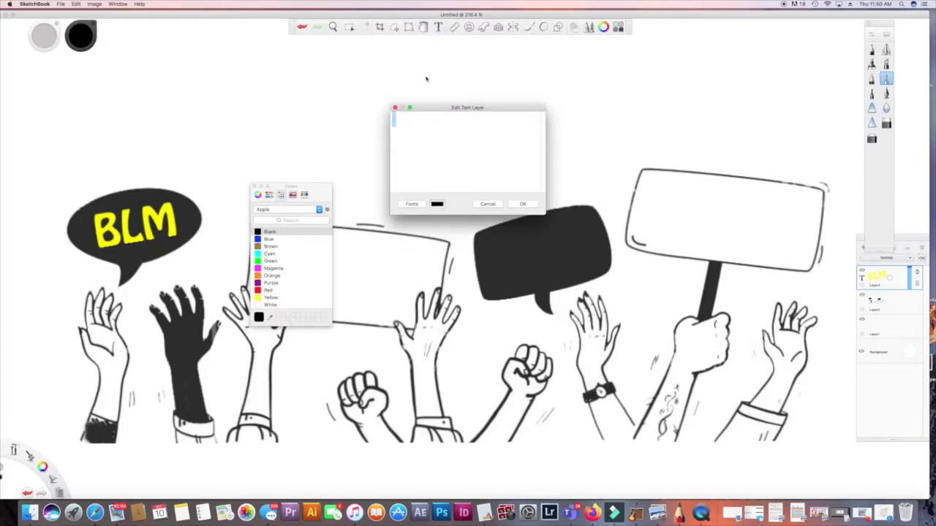
pyautogui.click(420, 206)
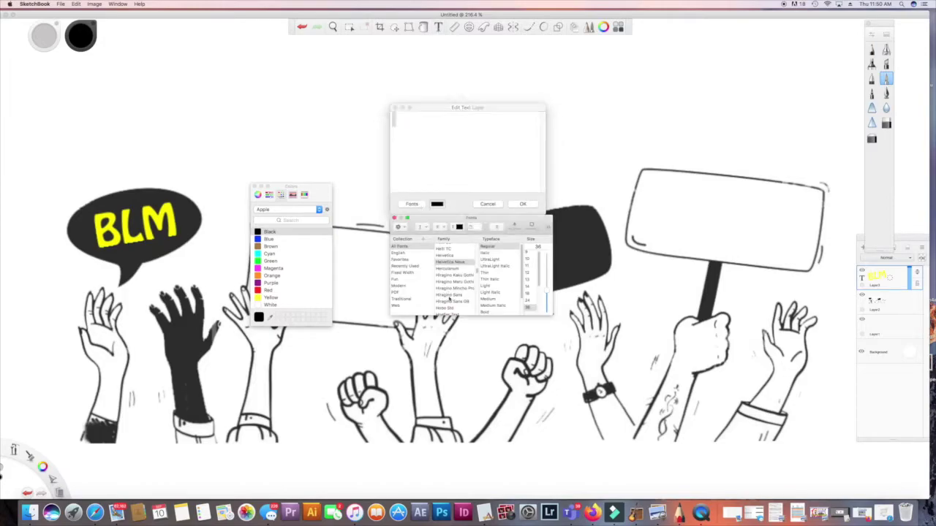
pyautogui.click(445, 309)
pyautogui.click(443, 308)
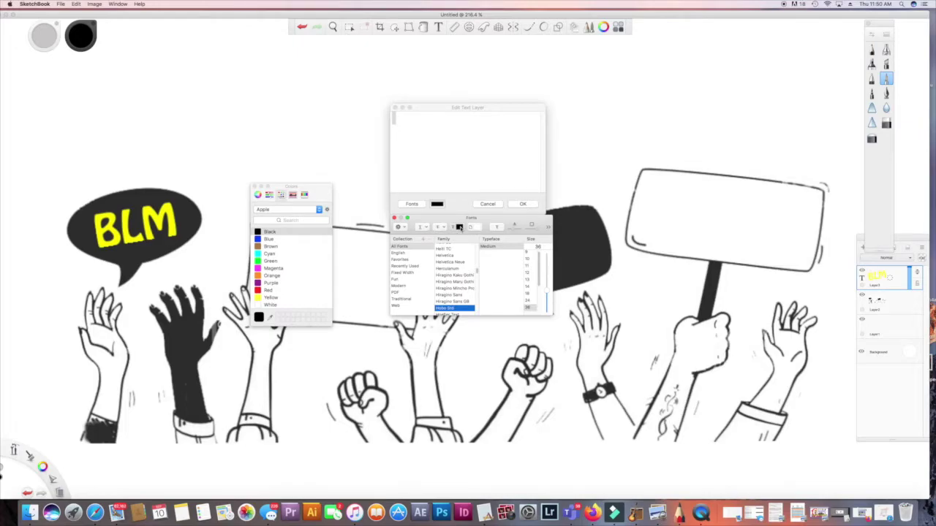
pyautogui.click(403, 122)
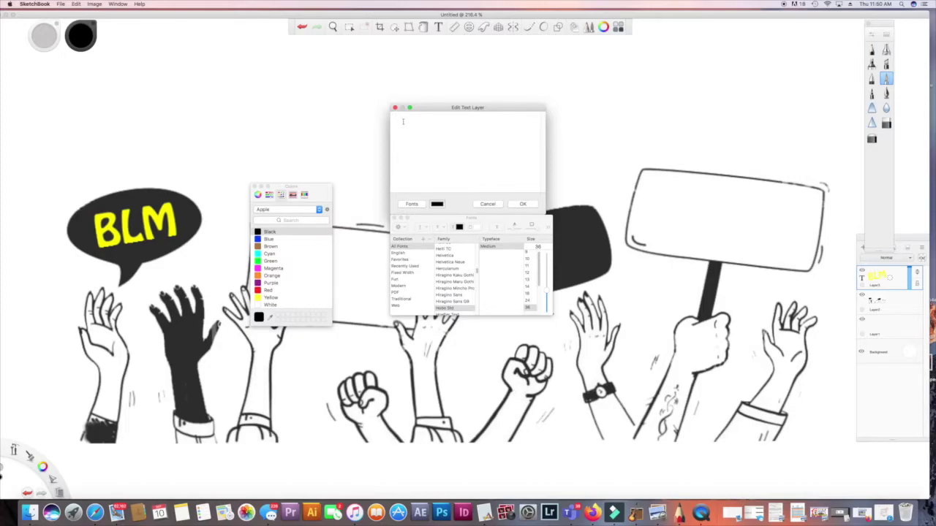
pyautogui.write('We are all EQUAL!')
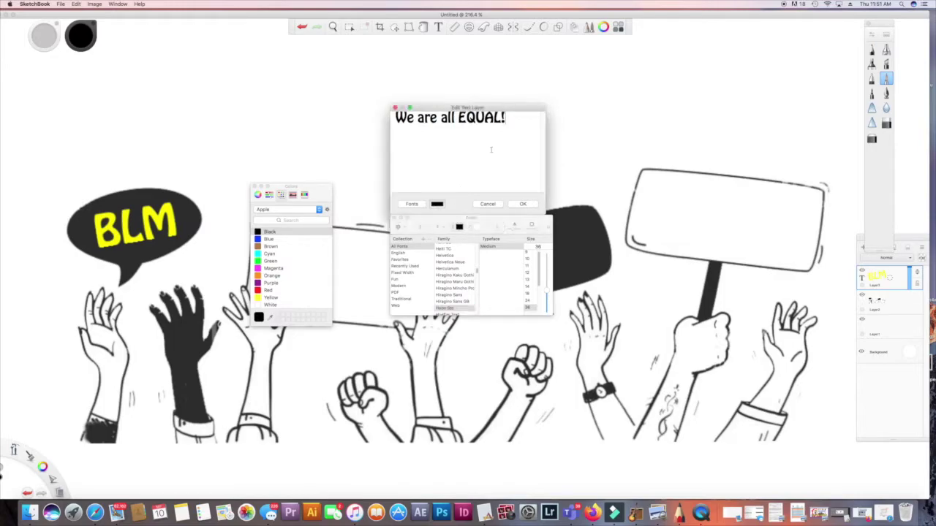
# Colour the whole sentence "We are all EQUAL!" Red and add the text layer to the canvas
pyautogui.moveTo(512, 118); pyautogui.dragTo(392, 118)
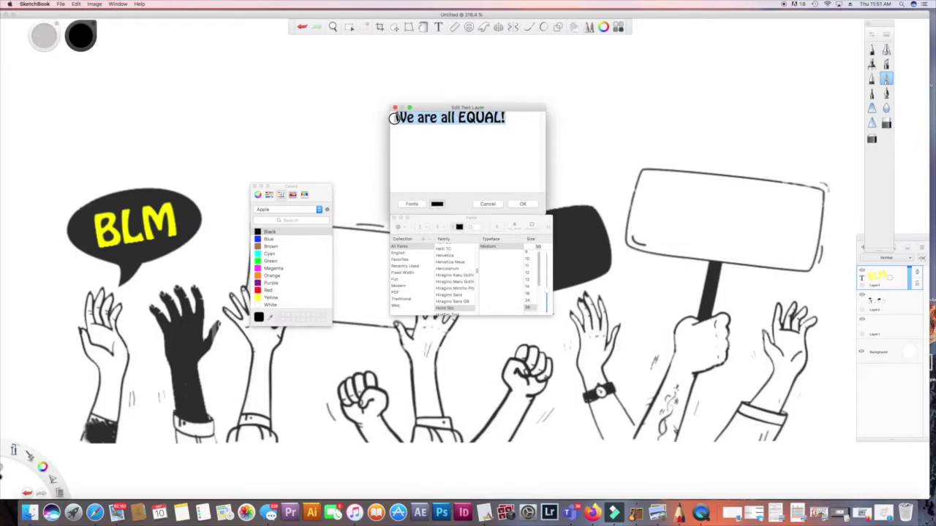
pyautogui.click(458, 227)
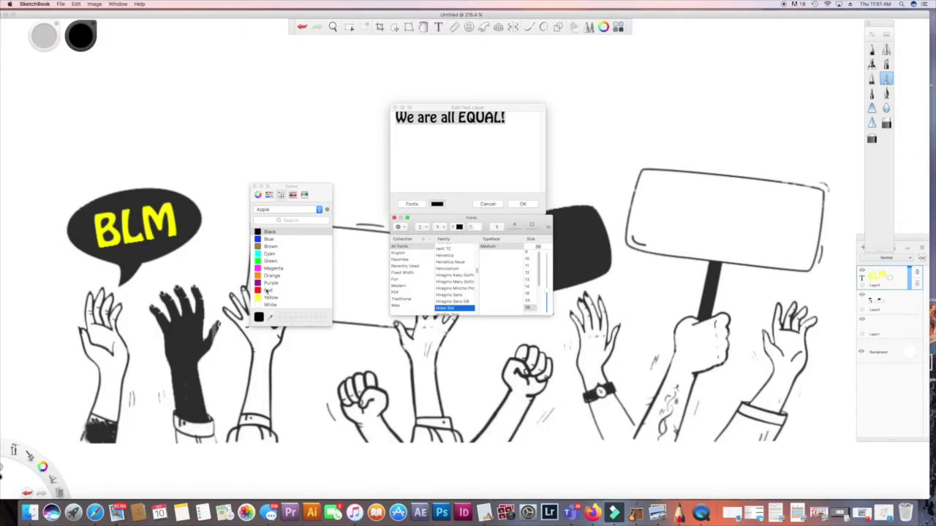
pyautogui.click(267, 290)
pyautogui.click(516, 207)
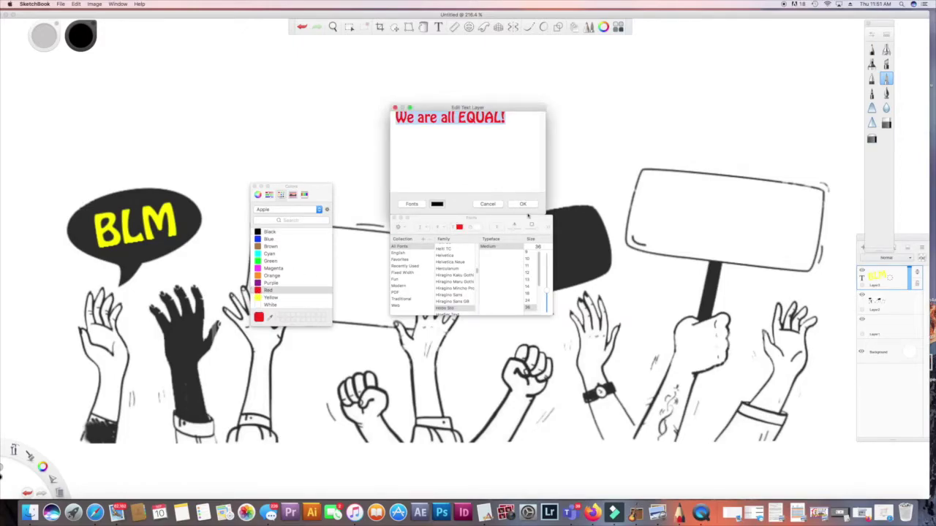
pyautogui.click(522, 204)
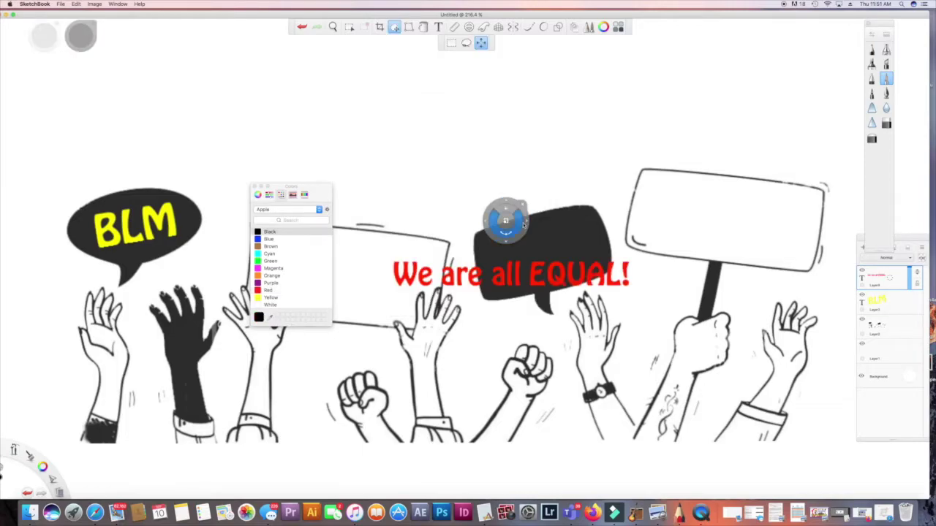
# Place "We are all EQUAL!" in the upper part of the white banner, scaled down and tilted to match it, and finish the transformation
pyautogui.moveTo(523, 224); pyautogui.dragTo(422, 230)
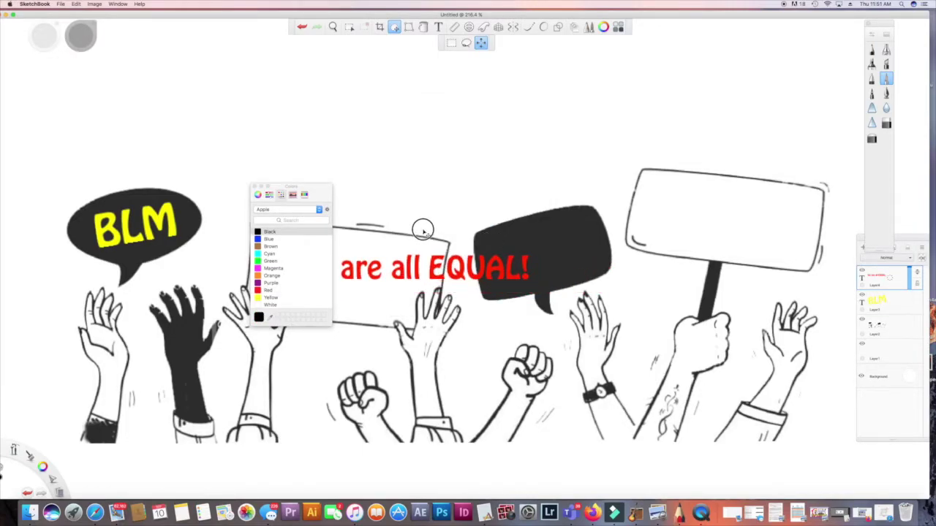
pyautogui.click(261, 191)
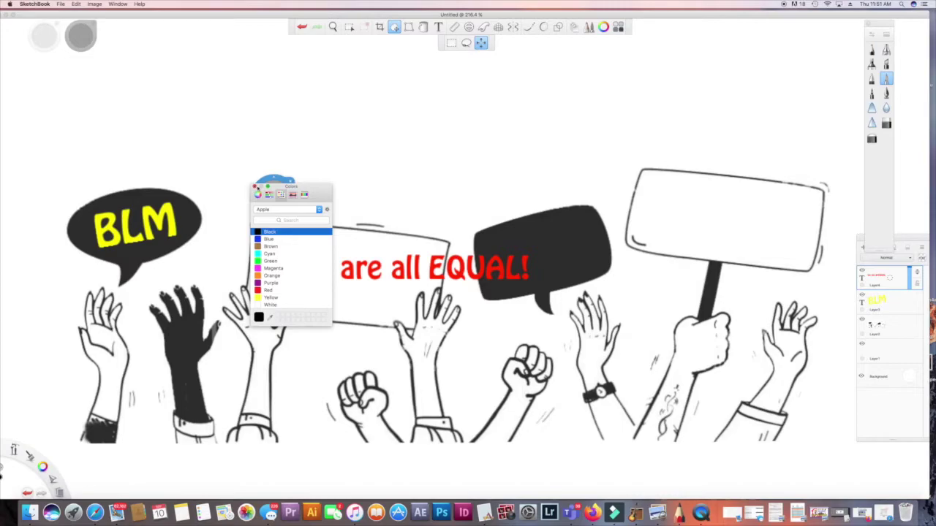
pyautogui.moveTo(289, 187); pyautogui.dragTo(143, 117)
pyautogui.moveTo(309, 214); pyautogui.dragTo(308, 259)
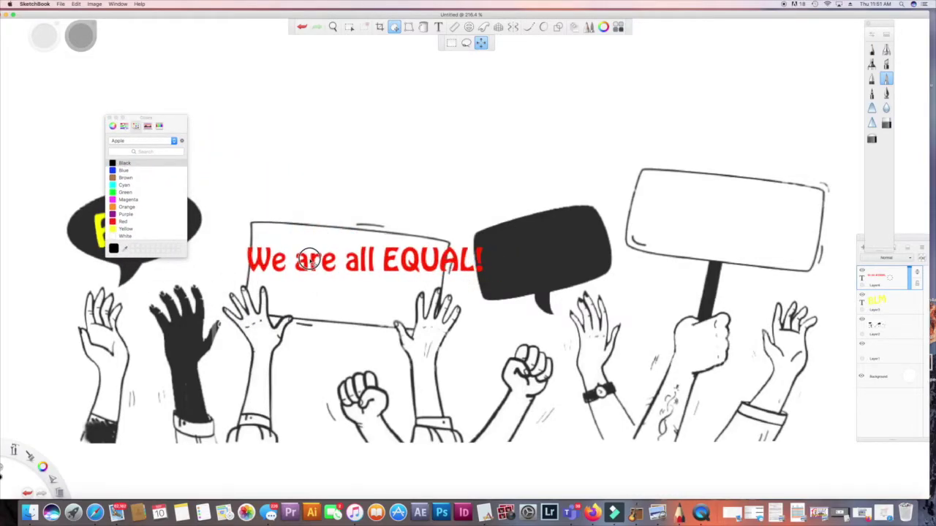
pyautogui.moveTo(292, 232); pyautogui.dragTo(267, 236)
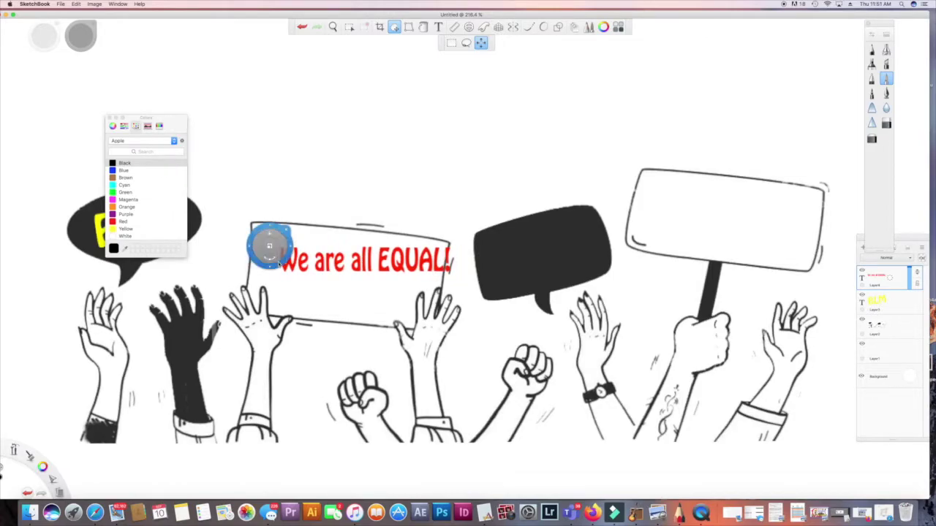
pyautogui.click(271, 259)
pyautogui.moveTo(270, 259); pyautogui.dragTo(255, 243)
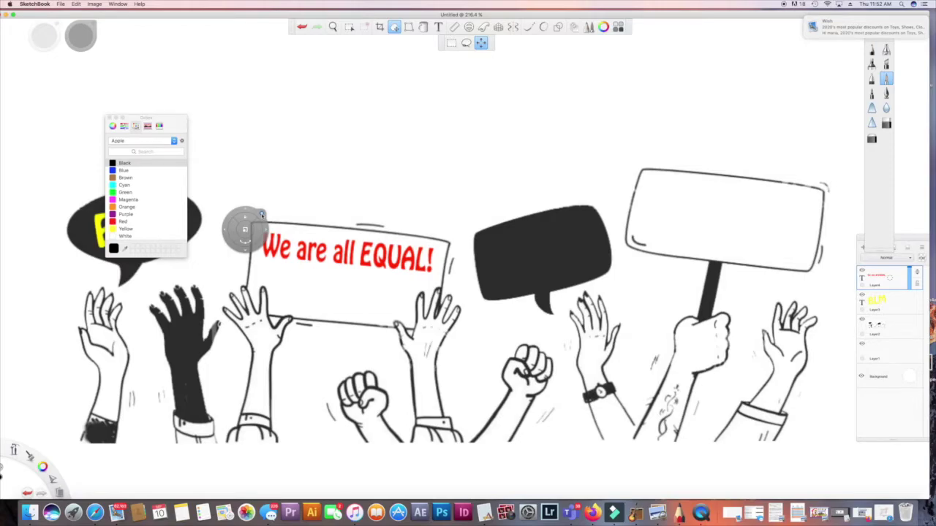
pyautogui.click(262, 214)
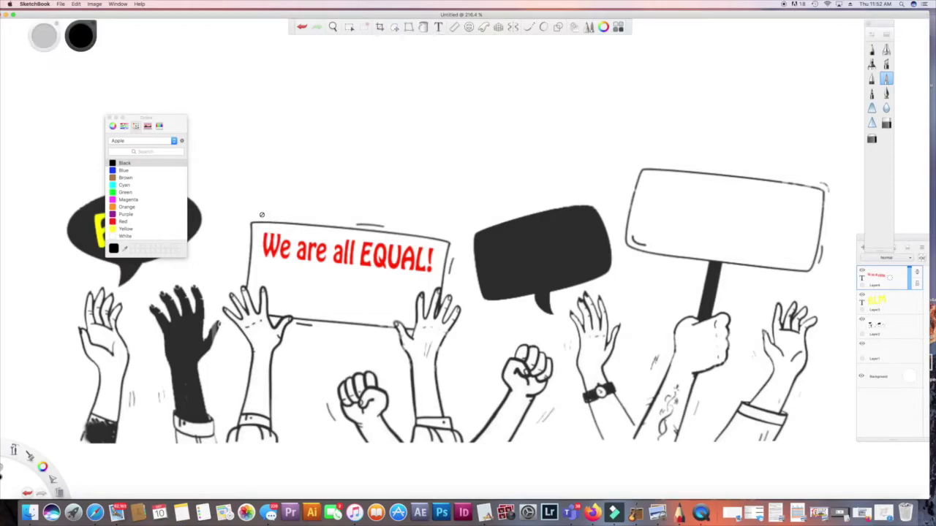
# Add a new text layer reading "We want JUSTICE!" in Blue, using the Hobo Std Medium font
pyautogui.click(439, 28)
pyautogui.click(435, 205)
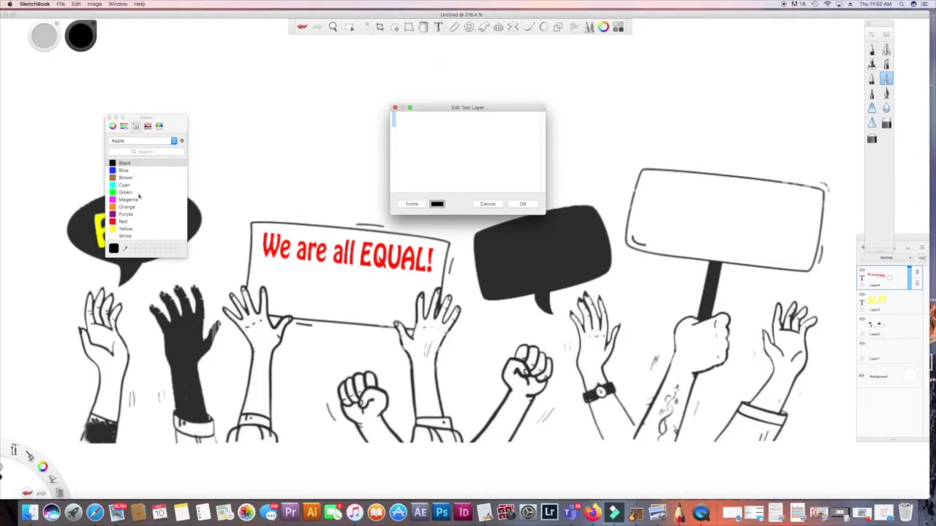
pyautogui.click(121, 170)
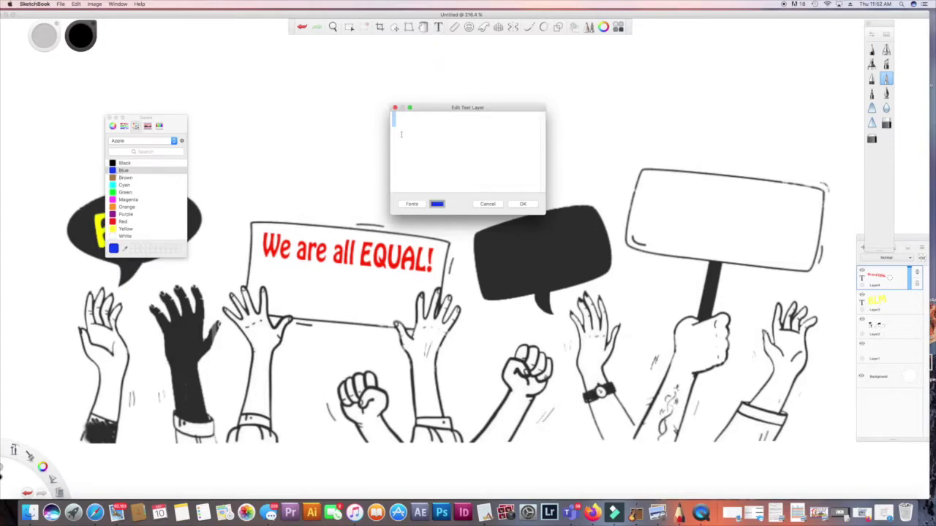
pyautogui.click(411, 205)
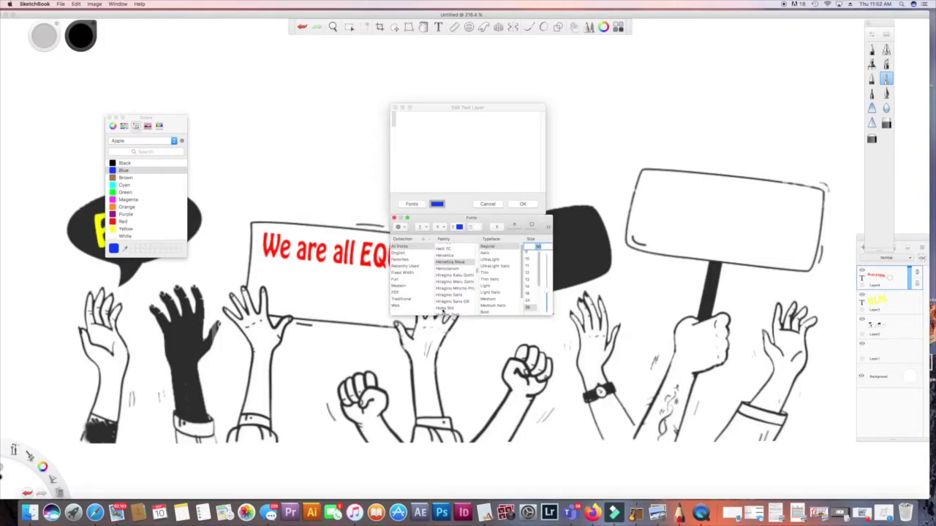
pyautogui.click(408, 123)
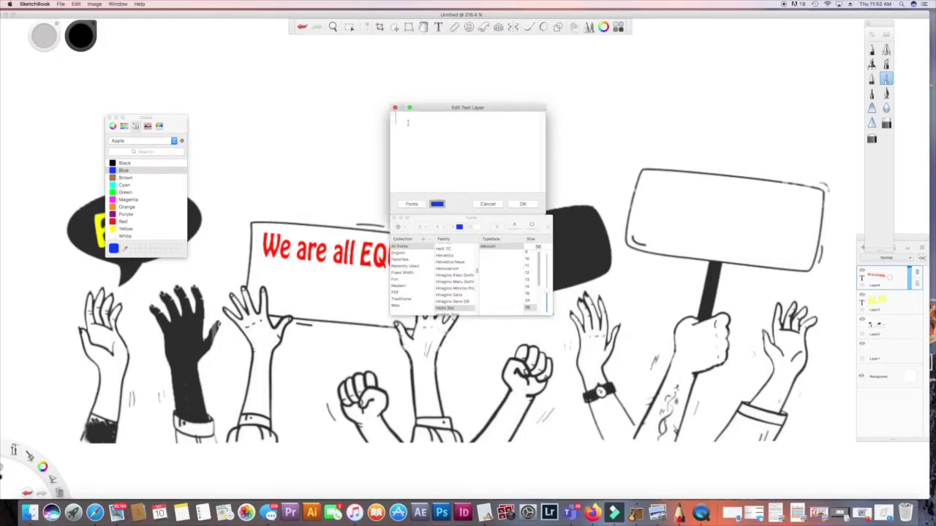
pyautogui.write('We want JUS')
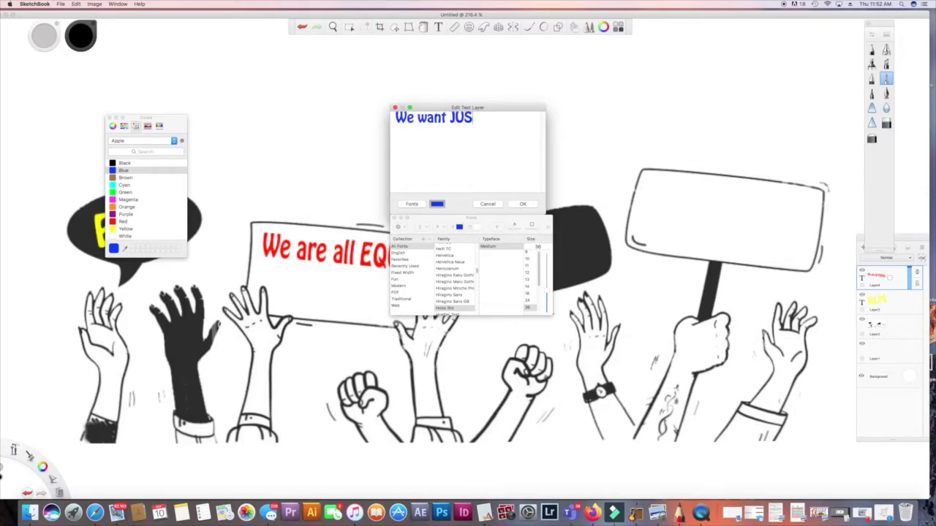
pyautogui.write('TICE!')
pyautogui.click(523, 205)
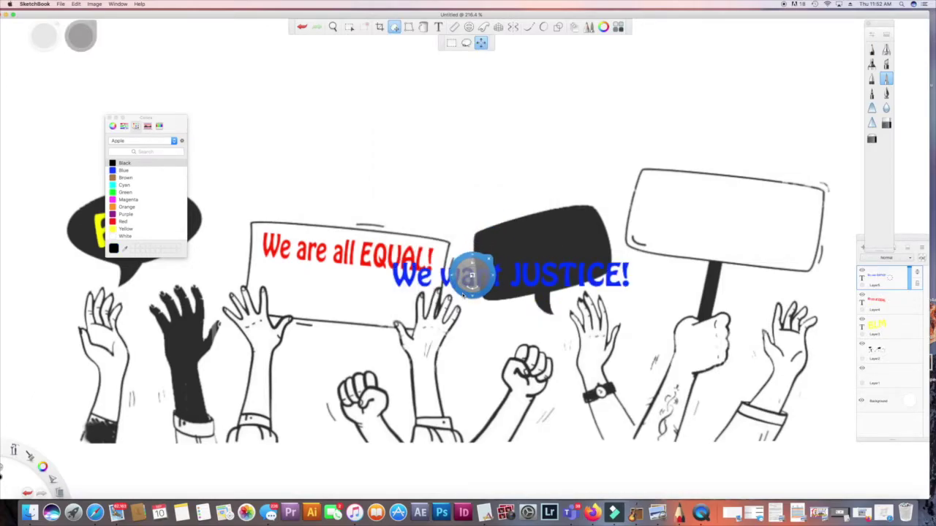
# Place "We want JUSTICE!" beneath the red sentence on the banner, scaled down and tilted to match, and finish the transformation
pyautogui.moveTo(463, 295); pyautogui.dragTo(326, 299)
pyautogui.click(335, 282)
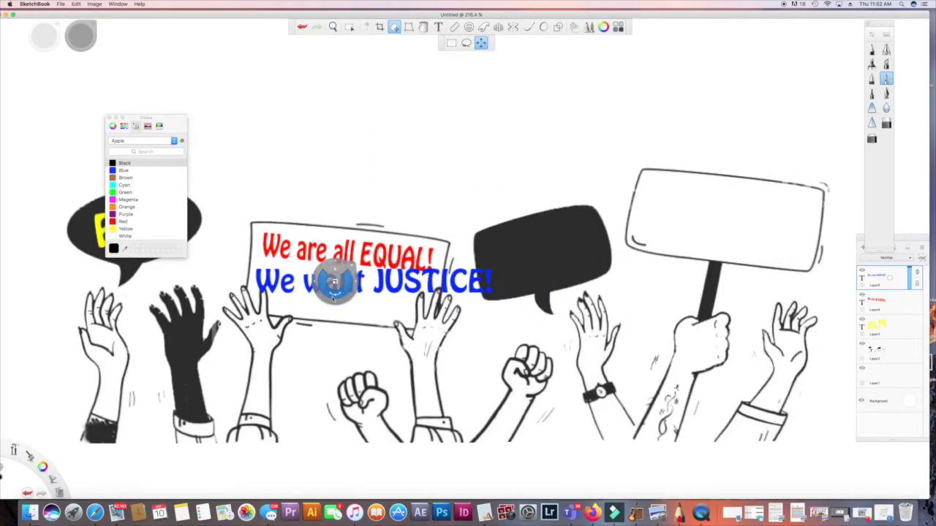
pyautogui.moveTo(334, 281); pyautogui.dragTo(314, 269)
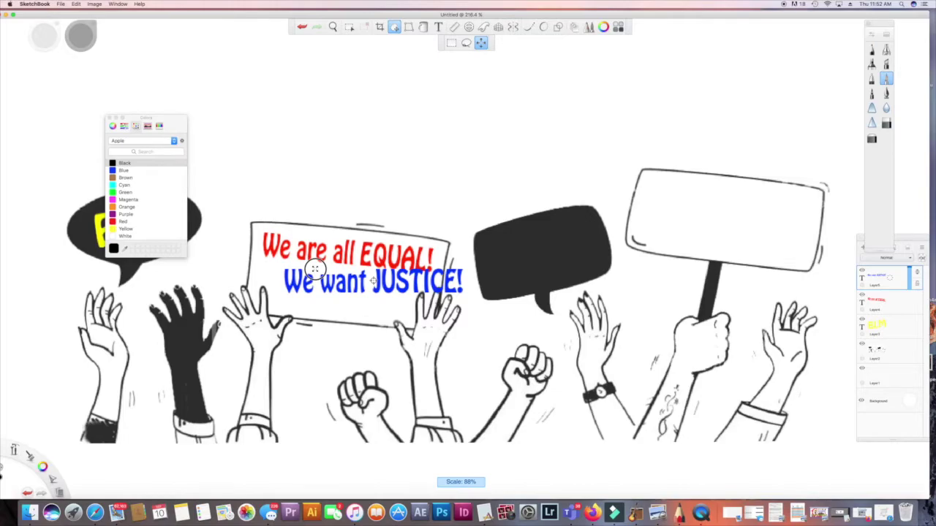
pyautogui.moveTo(309, 286); pyautogui.dragTo(269, 300)
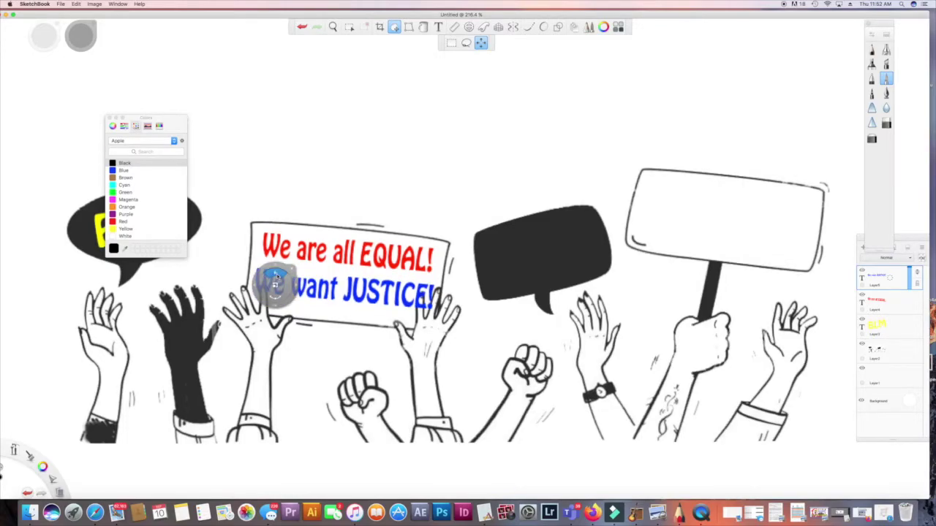
pyautogui.moveTo(275, 276); pyautogui.dragTo(258, 304)
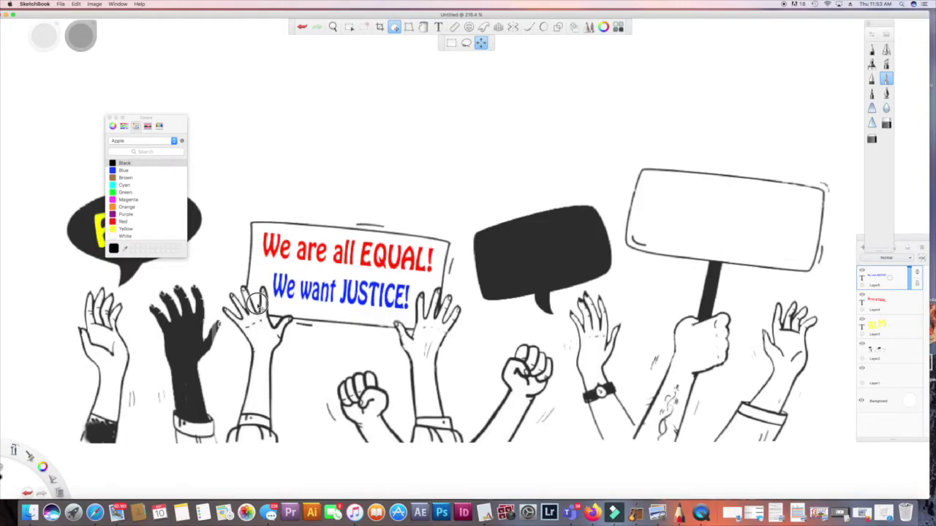
pyautogui.click(254, 302)
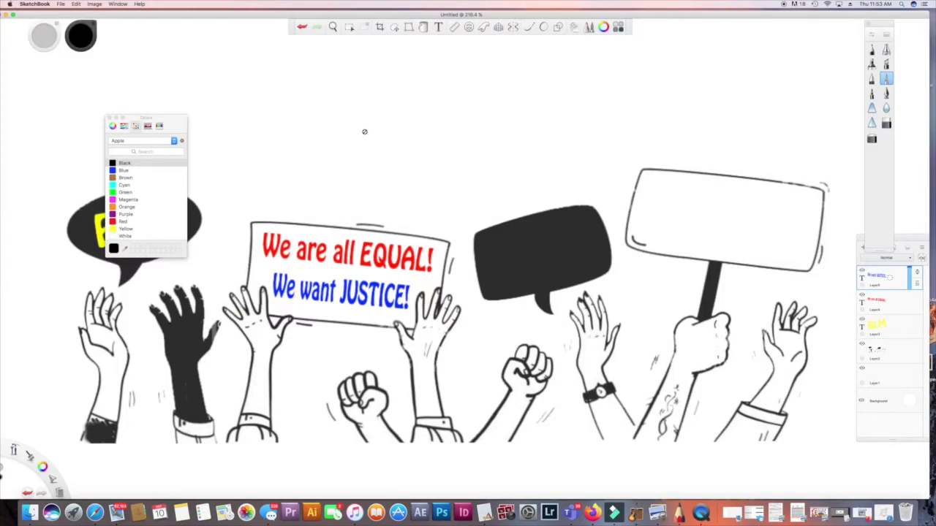
# Start another text layer in Hobo Std Medium and set its text colour to White
pyautogui.click(439, 27)
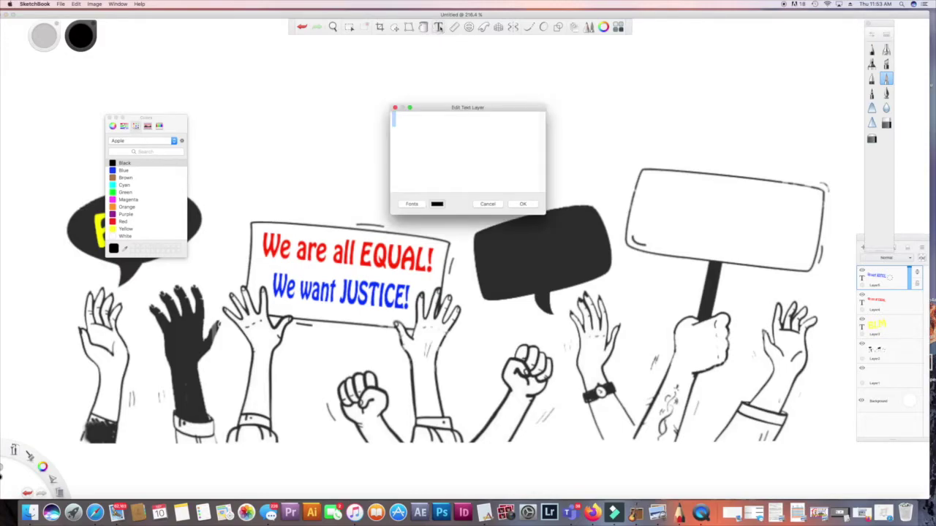
pyautogui.click(437, 205)
pyautogui.click(411, 204)
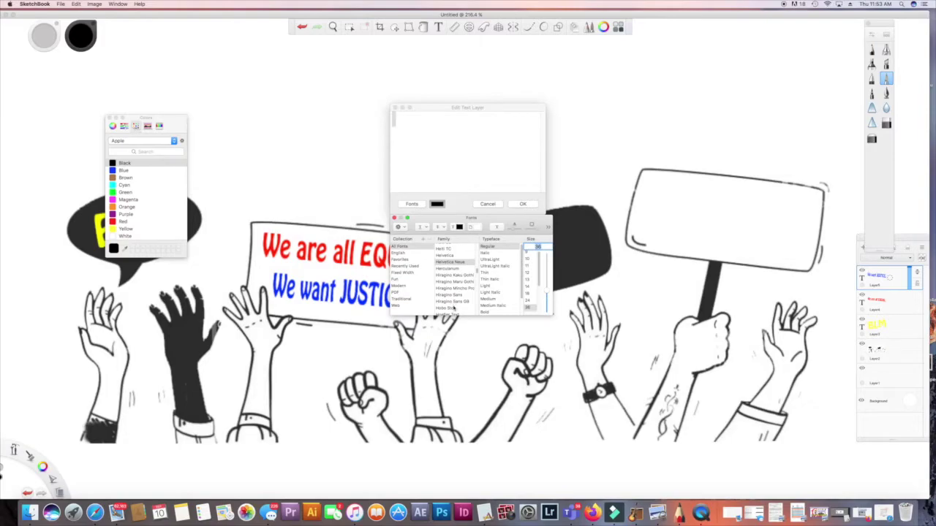
pyautogui.click(452, 309)
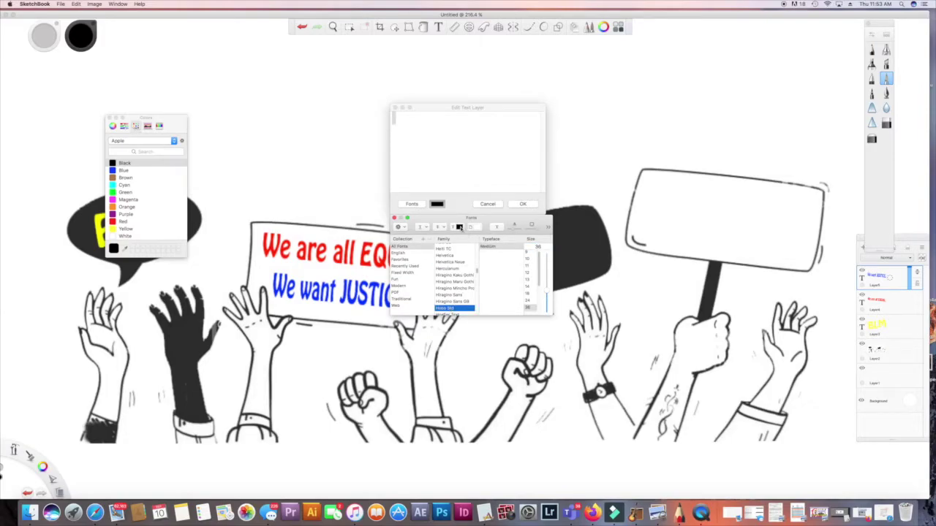
pyautogui.click(459, 228)
pyautogui.click(406, 131)
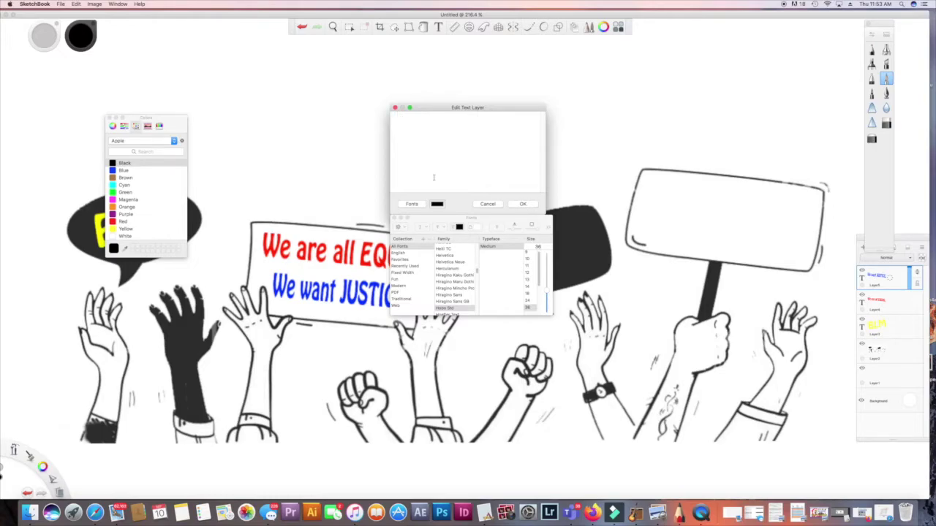
pyautogui.click(437, 204)
pyautogui.click(459, 227)
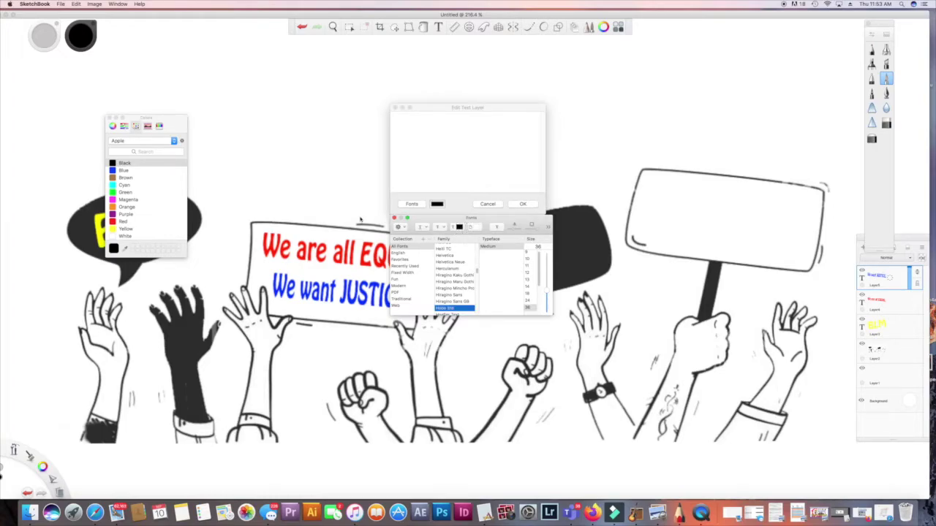
pyautogui.click(150, 210)
pyautogui.click(123, 236)
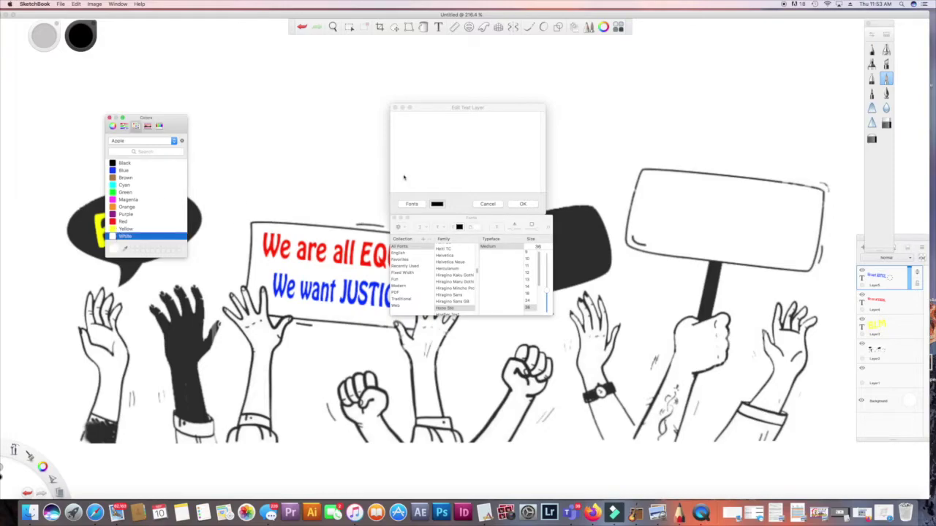
# Enter the white slogan ending in "RACISM!" and add the text layer to the canvas
pyautogui.click(403, 118)
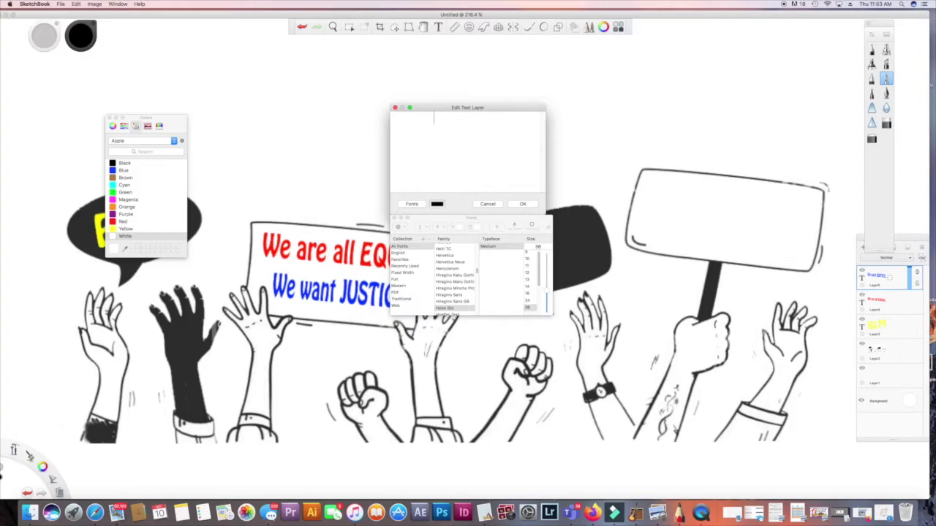
pyautogui.write('the')
pyautogui.click(523, 204)
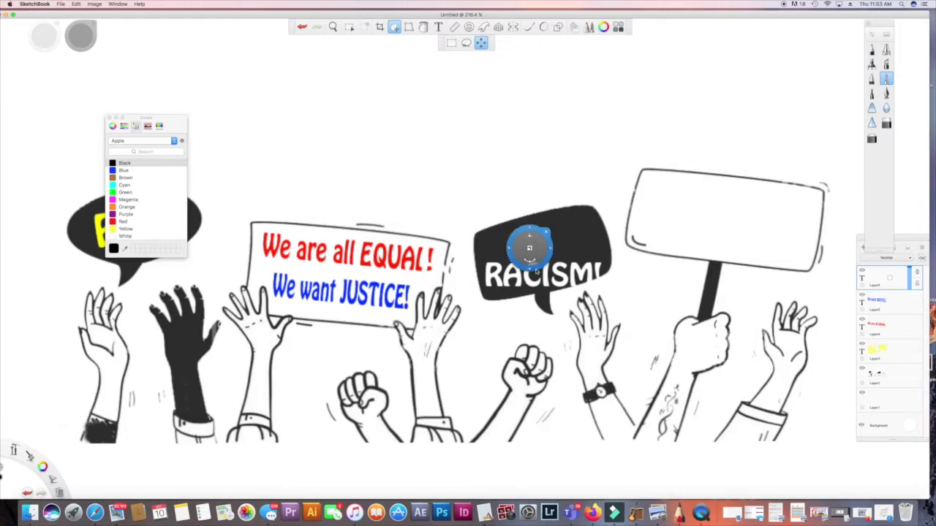